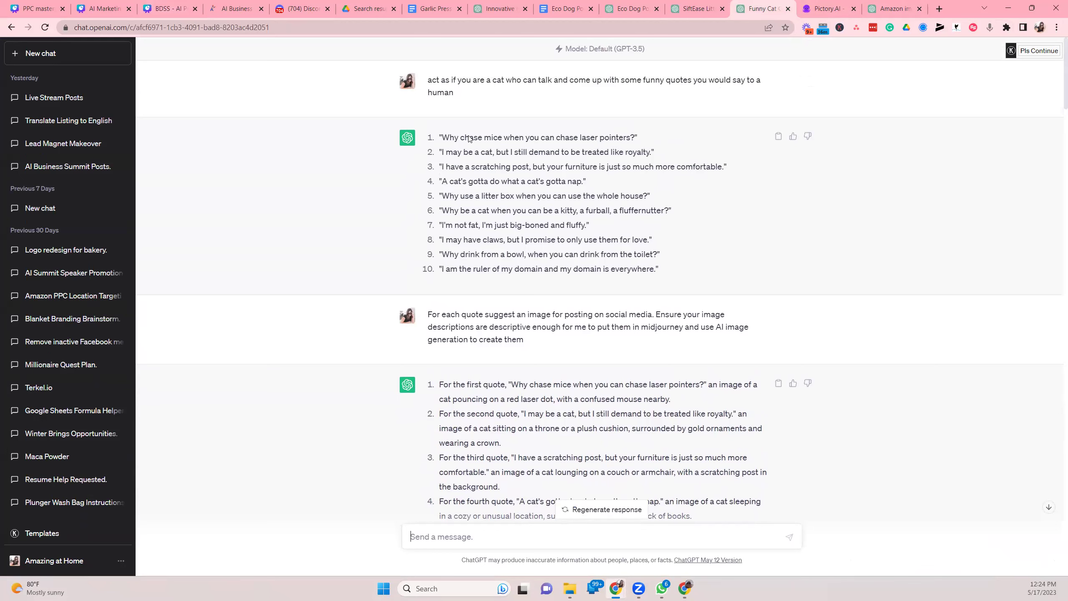
# Review the funny cat quotes, the image description suggested for each, and the extra quotes from the ruler-of-the-house perspective.
pyautogui.scroll(-1, 461, 254)
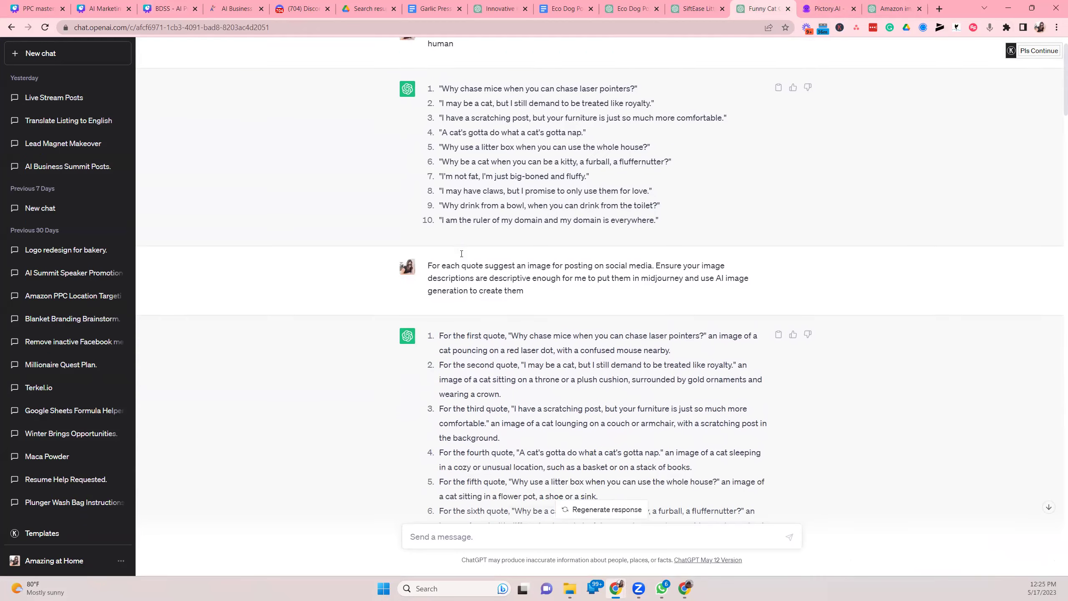
pyautogui.moveTo(437, 263); pyautogui.dragTo(525, 264)
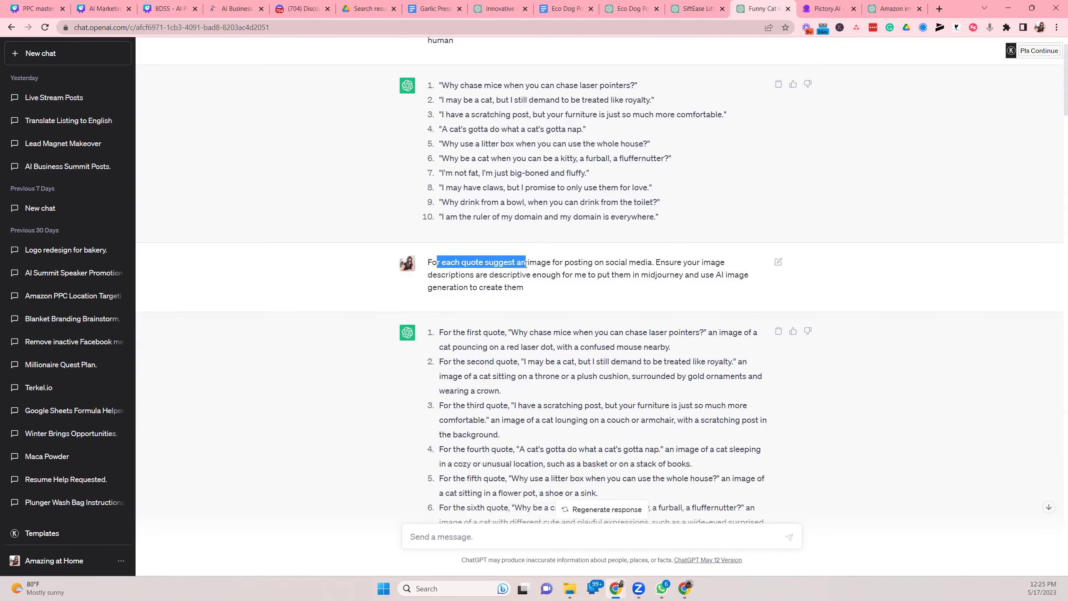
pyautogui.click(575, 266)
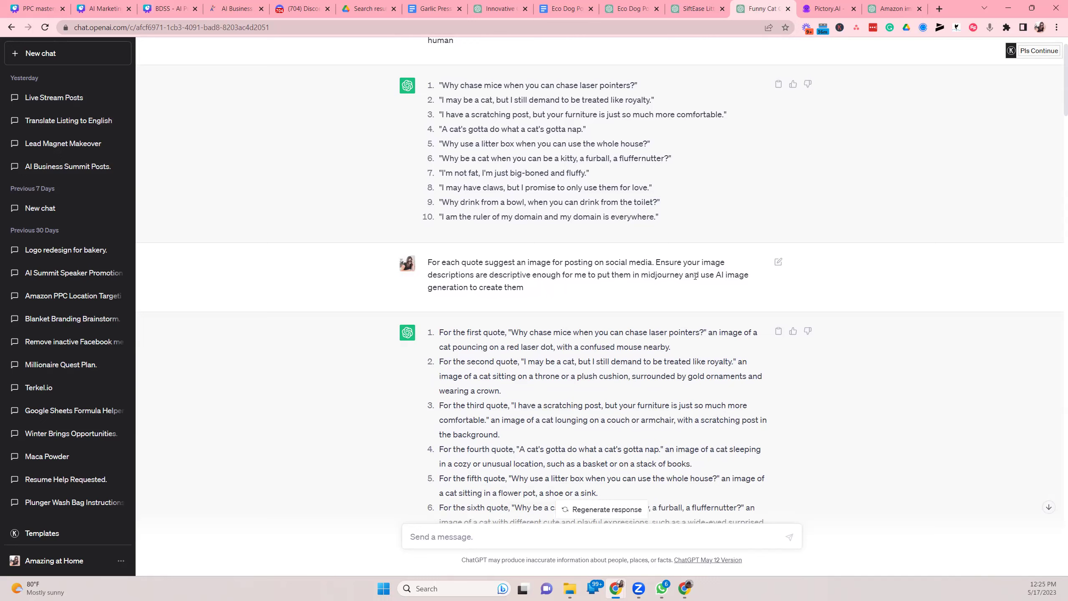
pyautogui.scroll(-2, 568, 305)
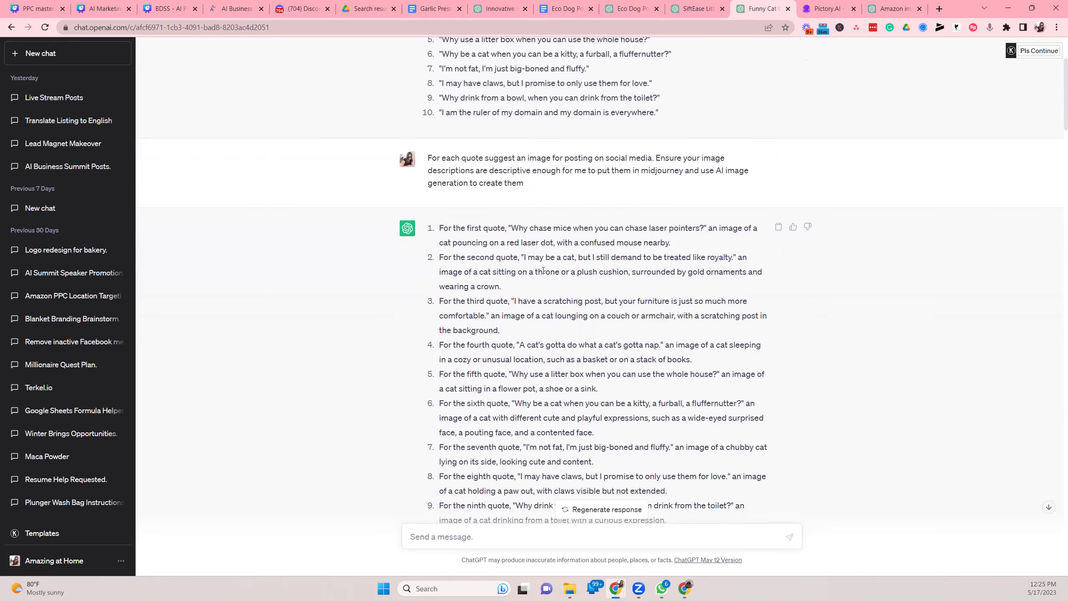
pyautogui.moveTo(511, 228); pyautogui.dragTo(709, 229)
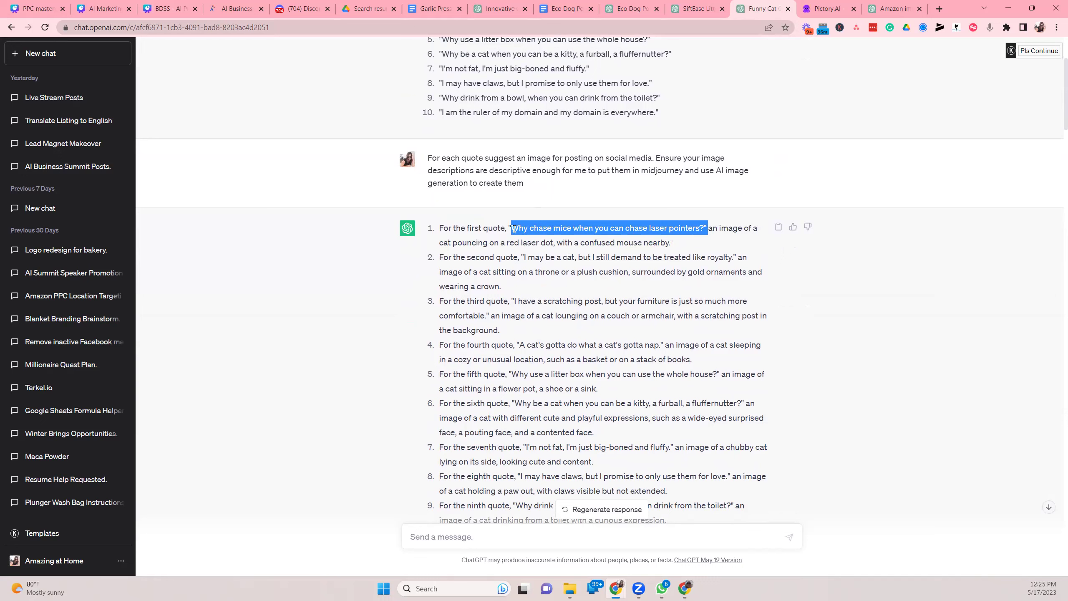
pyautogui.click(545, 243)
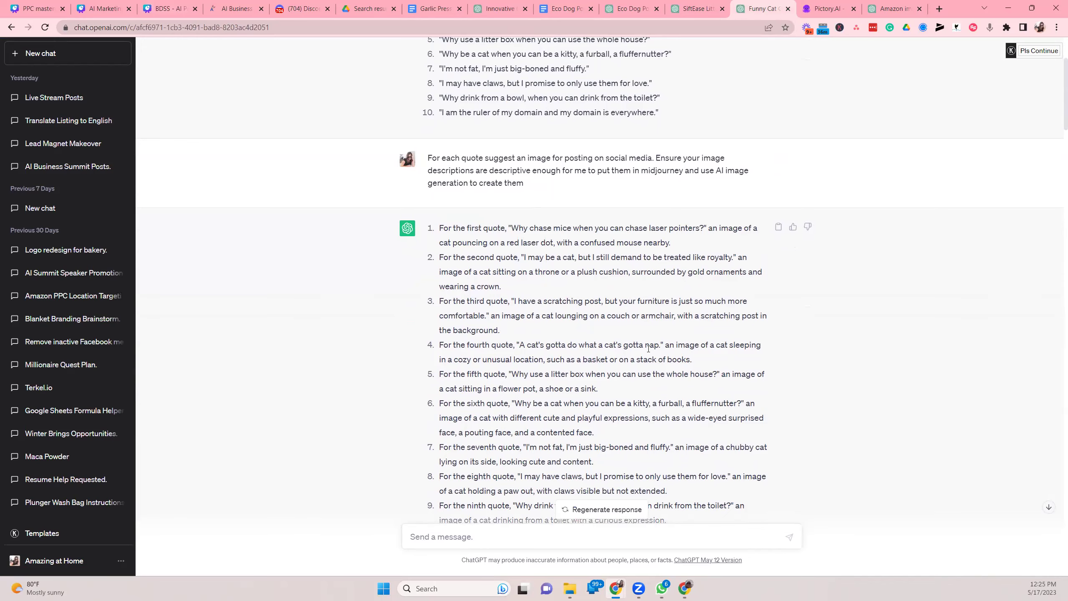
pyautogui.scroll(-1, 648, 348)
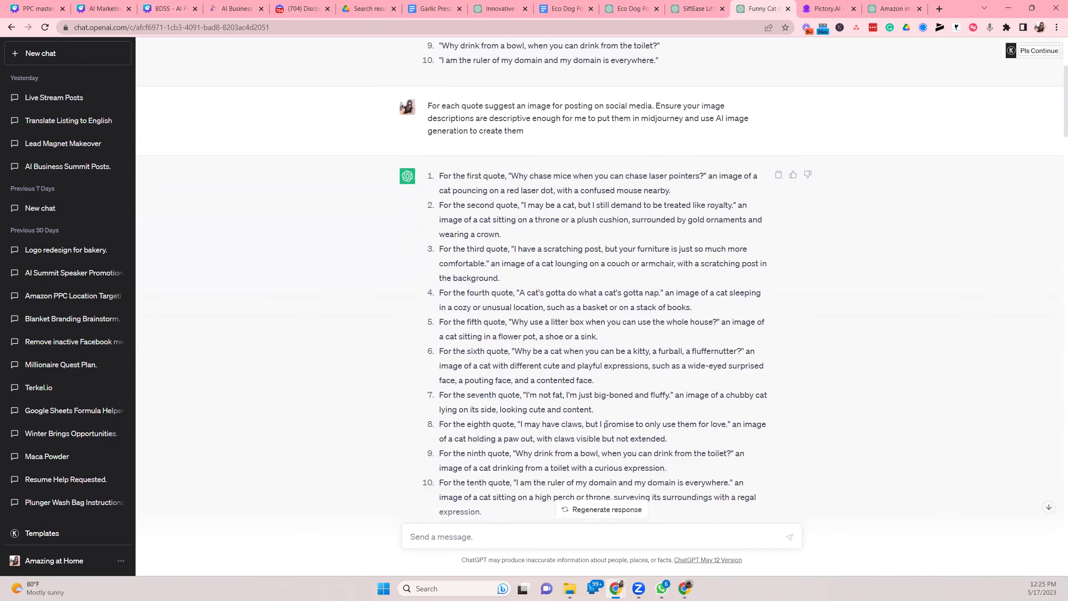
pyautogui.scroll(-7, 630, 385)
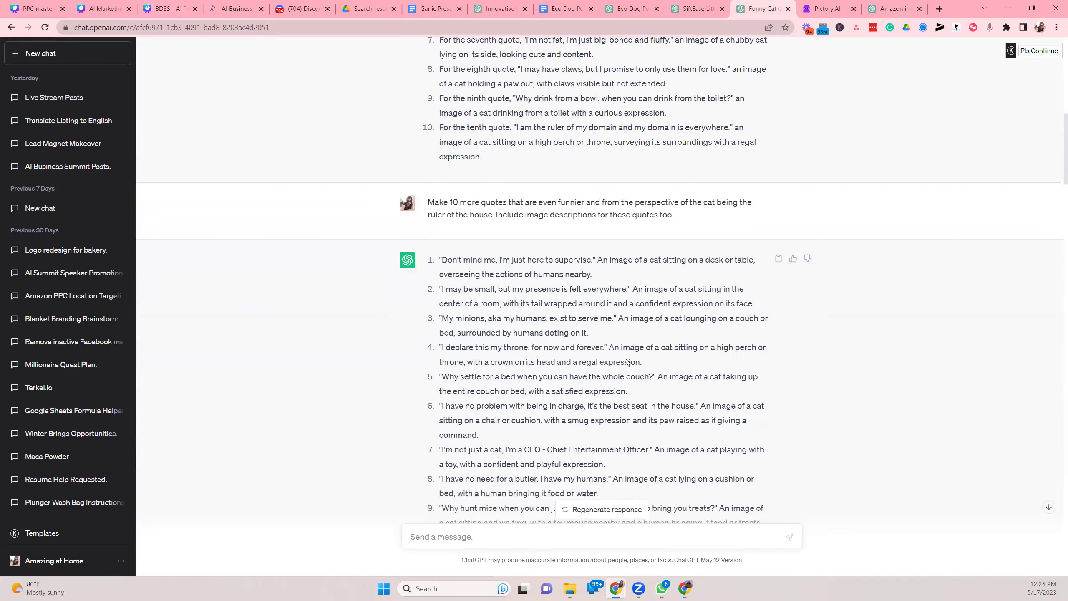
pyautogui.scroll(-5, 652, 195)
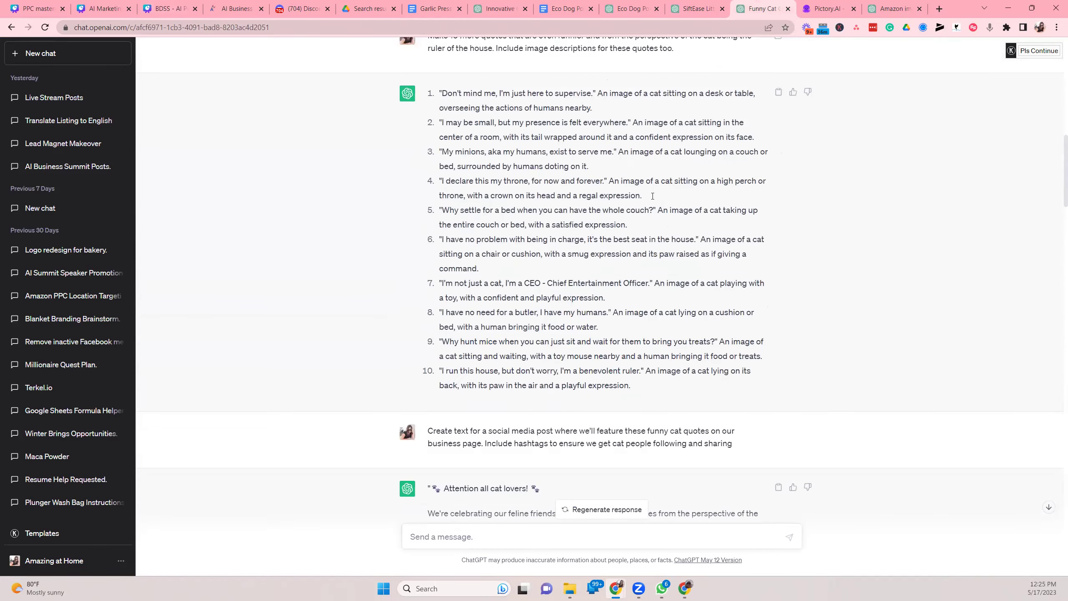
pyautogui.scroll(-4, 627, 195)
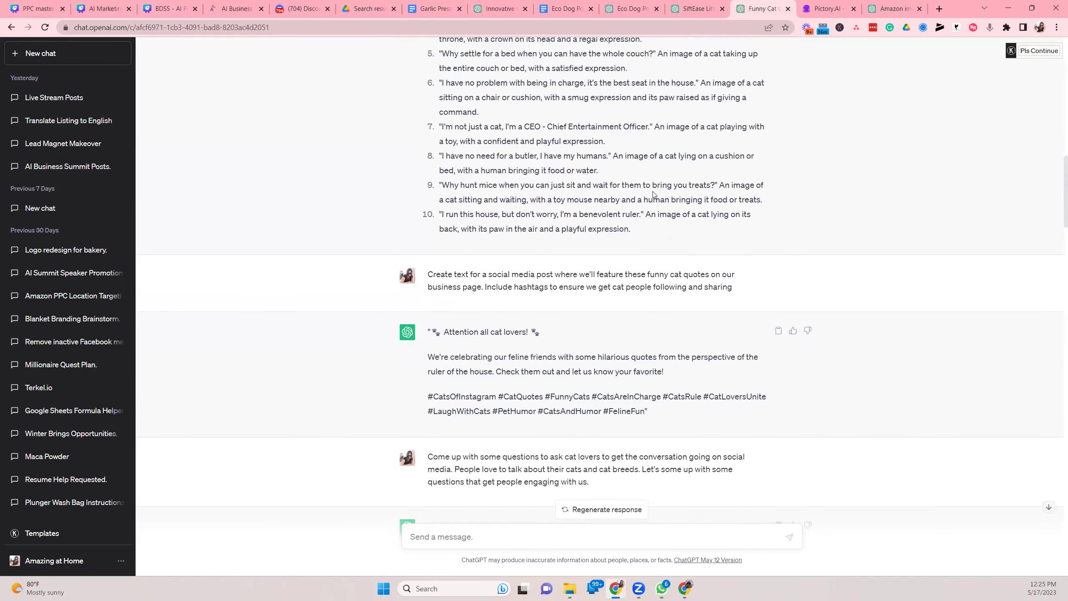
# Examine the prompt requesting social media post text for the cat quotes and the generated caption with hashtags.
pyautogui.scroll(2, 499, 306)
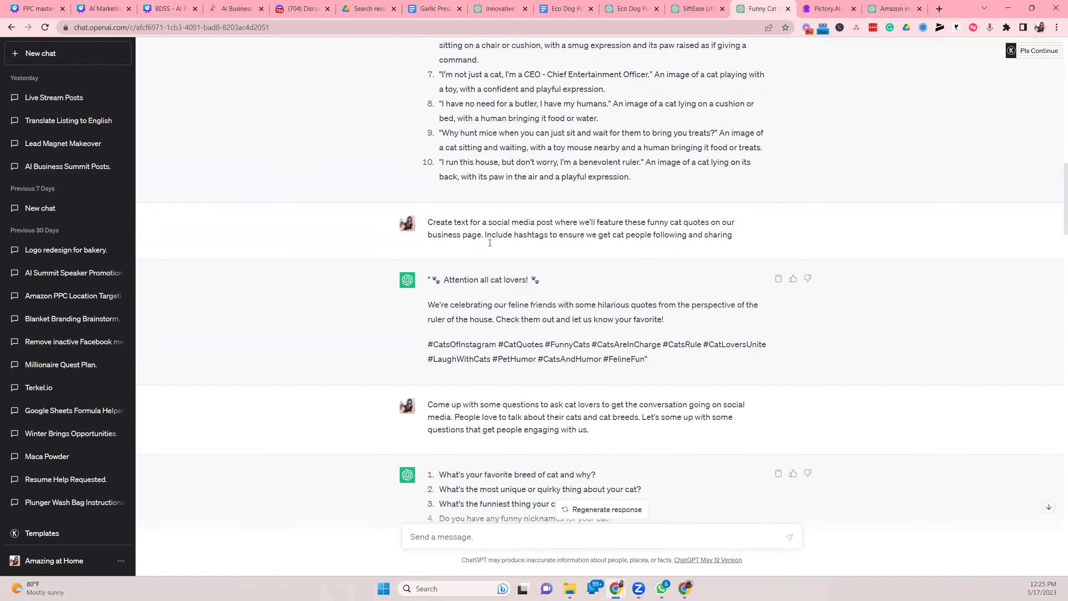
pyautogui.moveTo(428, 222); pyautogui.dragTo(709, 246)
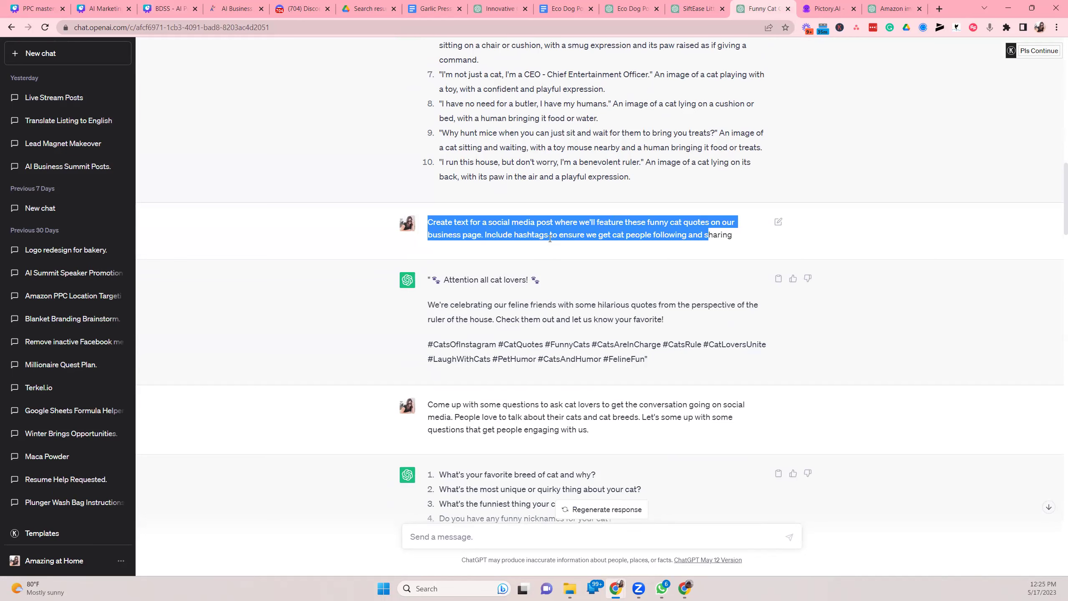
pyautogui.click(584, 239)
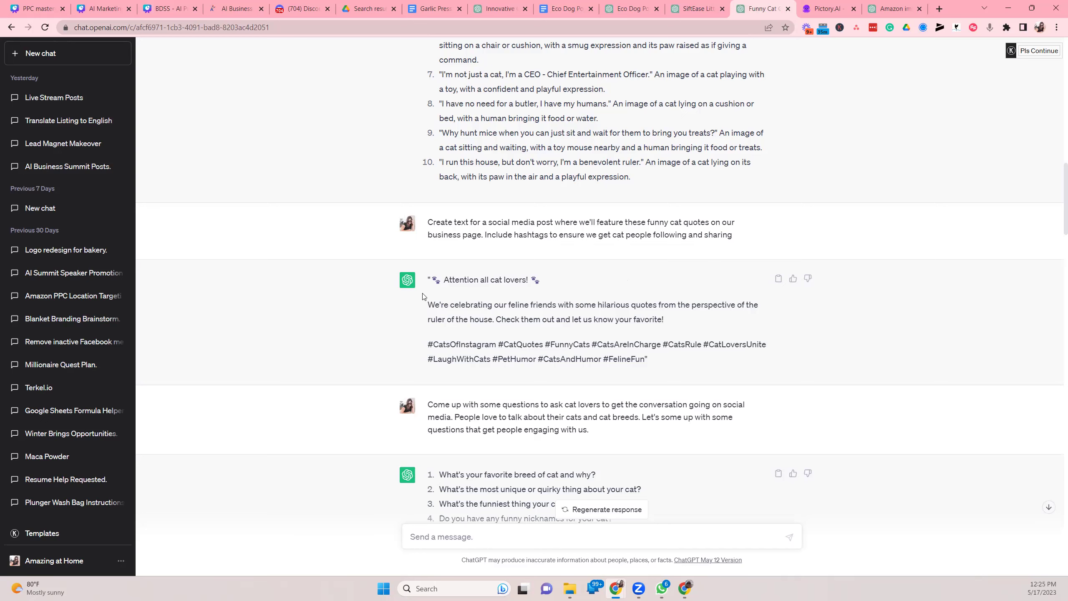
pyautogui.moveTo(430, 279); pyautogui.dragTo(521, 282)
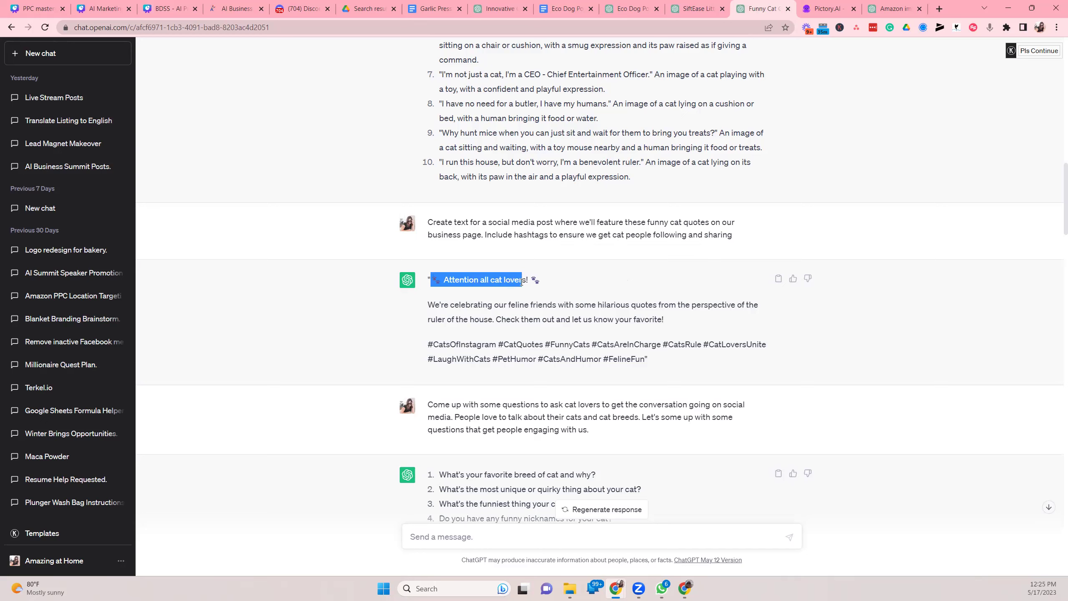
pyautogui.click(470, 306)
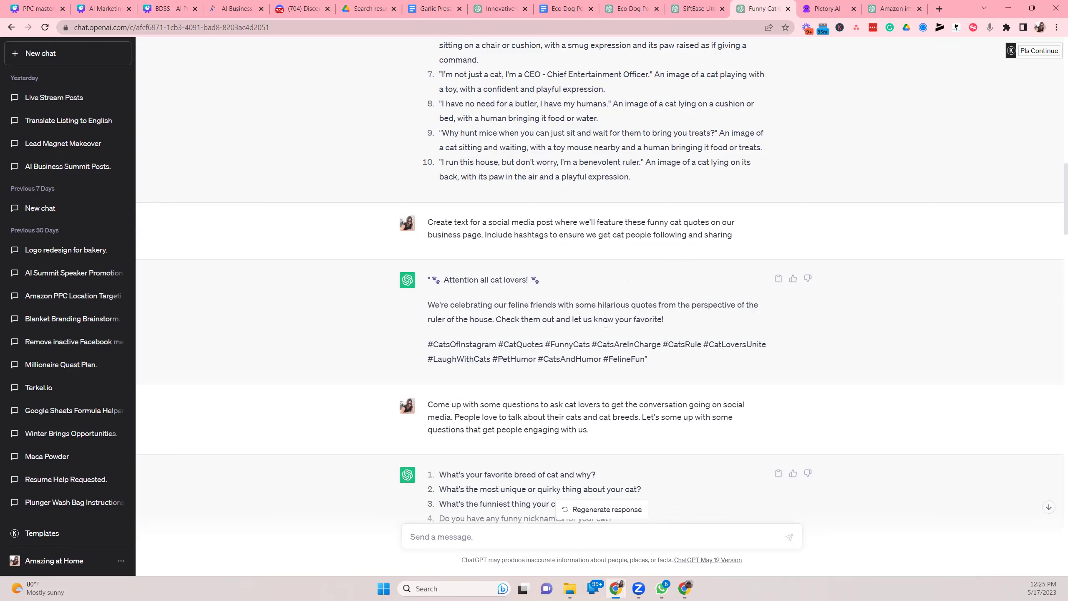
# Read the prompt asking for cat lover engagement questions, the generated questions, and the follow-up batch of 10 more.
pyautogui.scroll(-1, 532, 357)
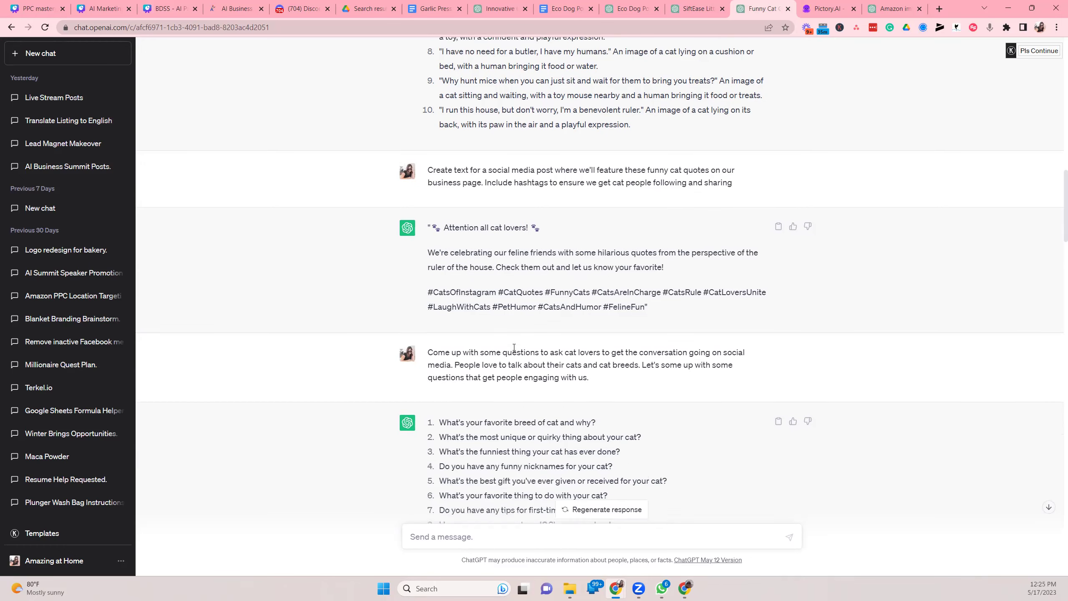
pyautogui.scroll(-2, 630, 306)
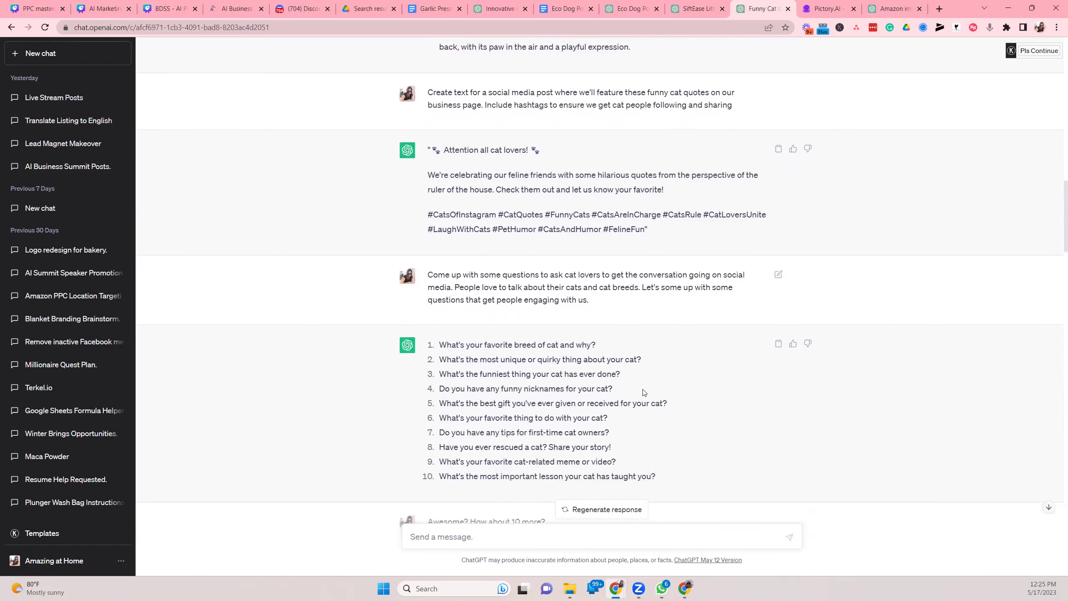
pyautogui.moveTo(474, 249); pyautogui.dragTo(651, 252)
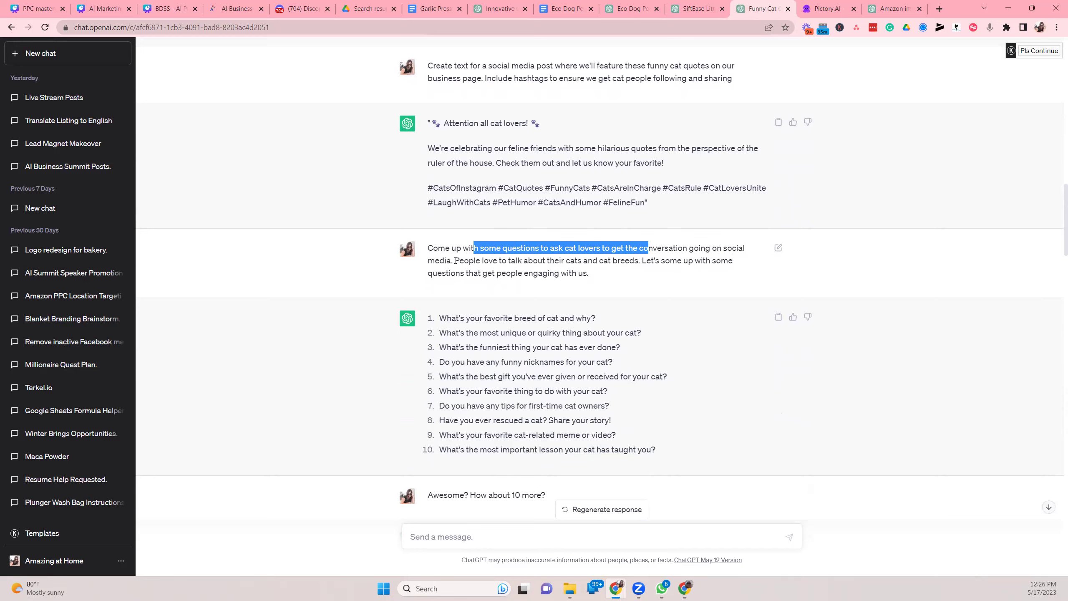
pyautogui.moveTo(653, 260); pyautogui.dragTo(722, 261)
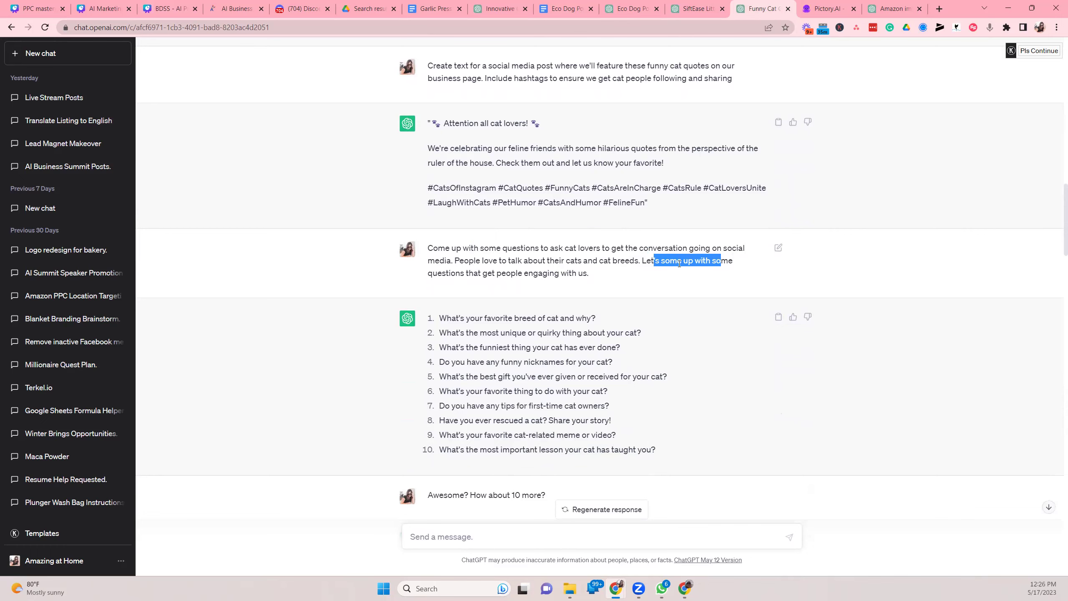
pyautogui.scroll(-2, 496, 214)
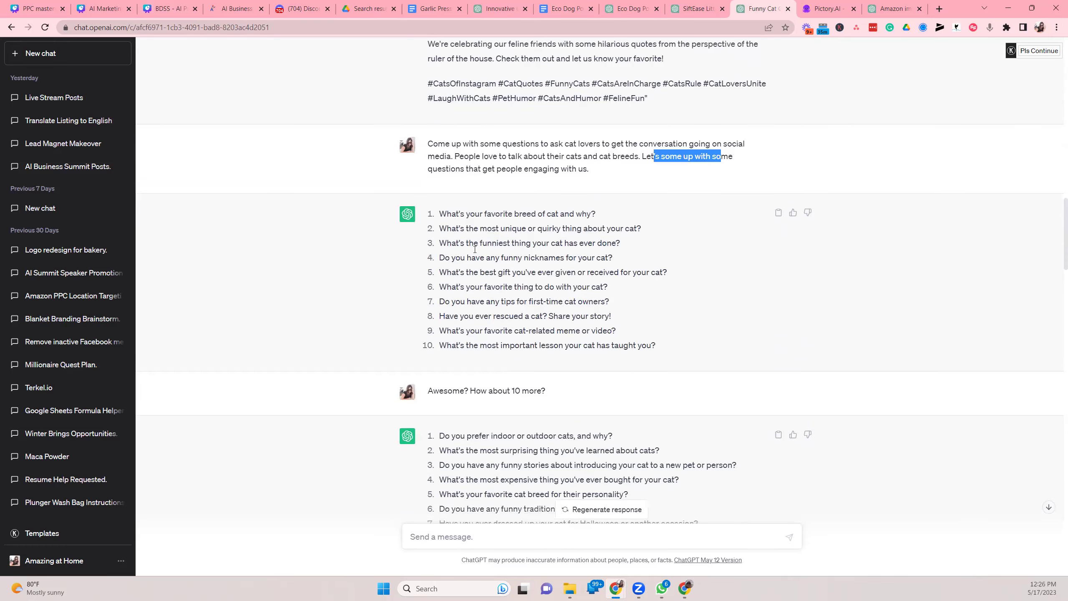
pyautogui.scroll(-2, 496, 214)
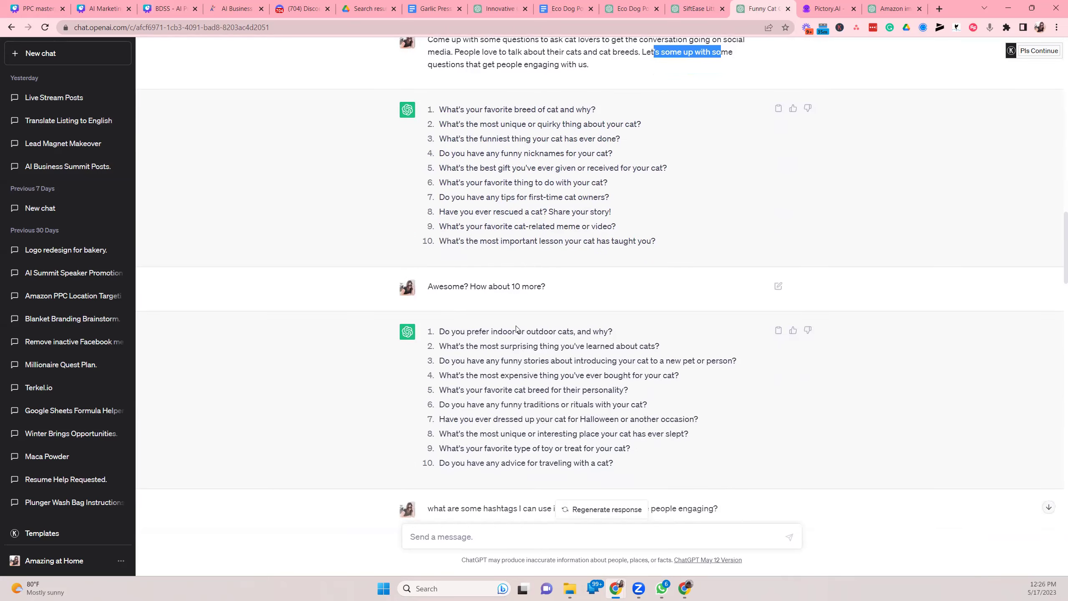
pyautogui.scroll(-1, 499, 429)
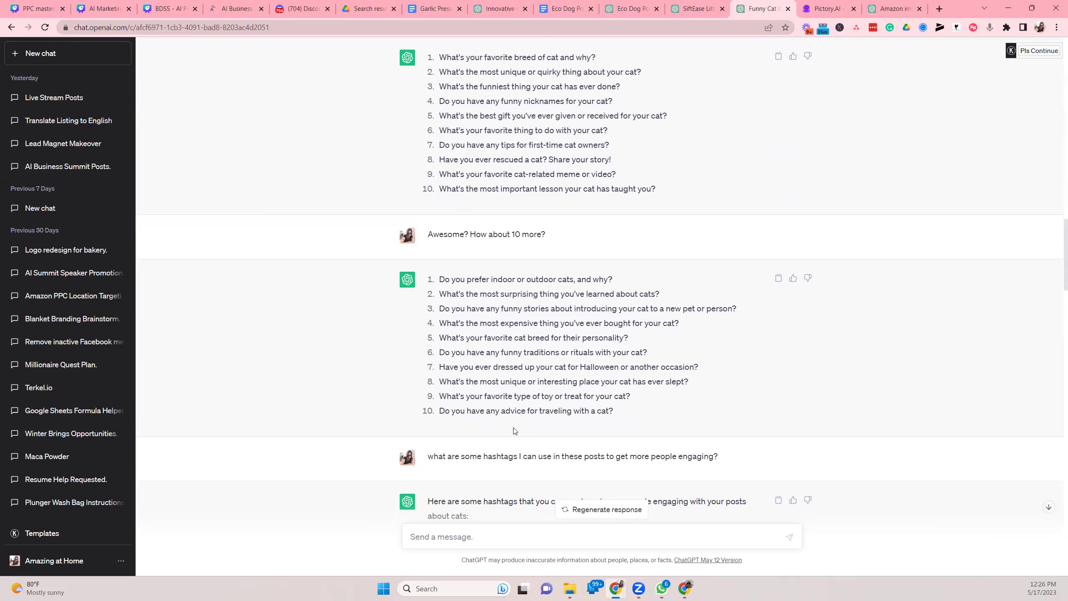
# Switch to the Pictory project "How to introduce a new cat to your family" and inspect scenes 2, 4, 5 and 6.
pyautogui.click(814, 9)
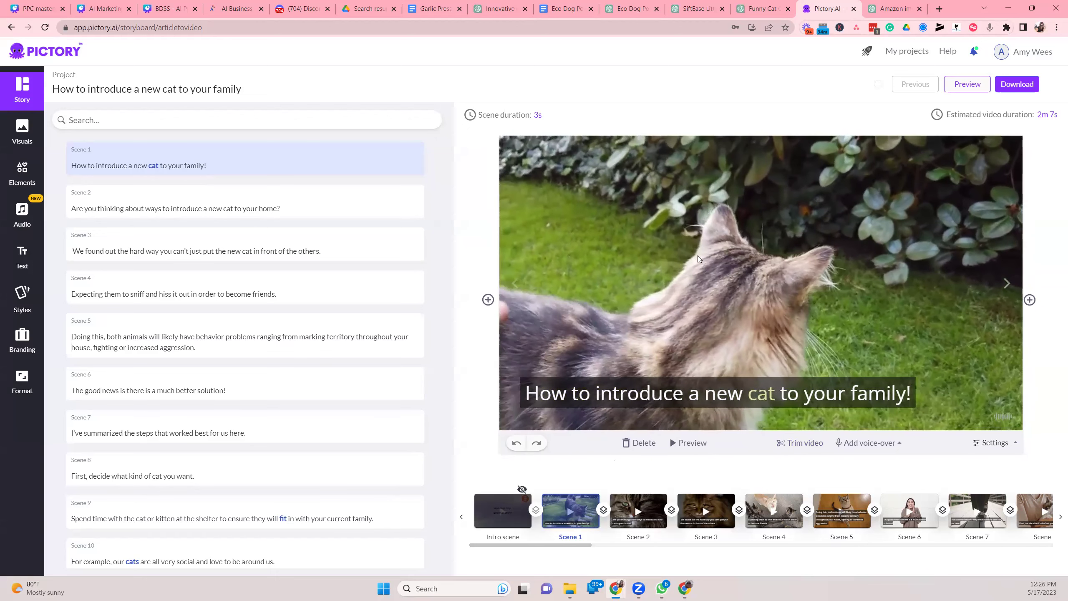
pyautogui.click(647, 517)
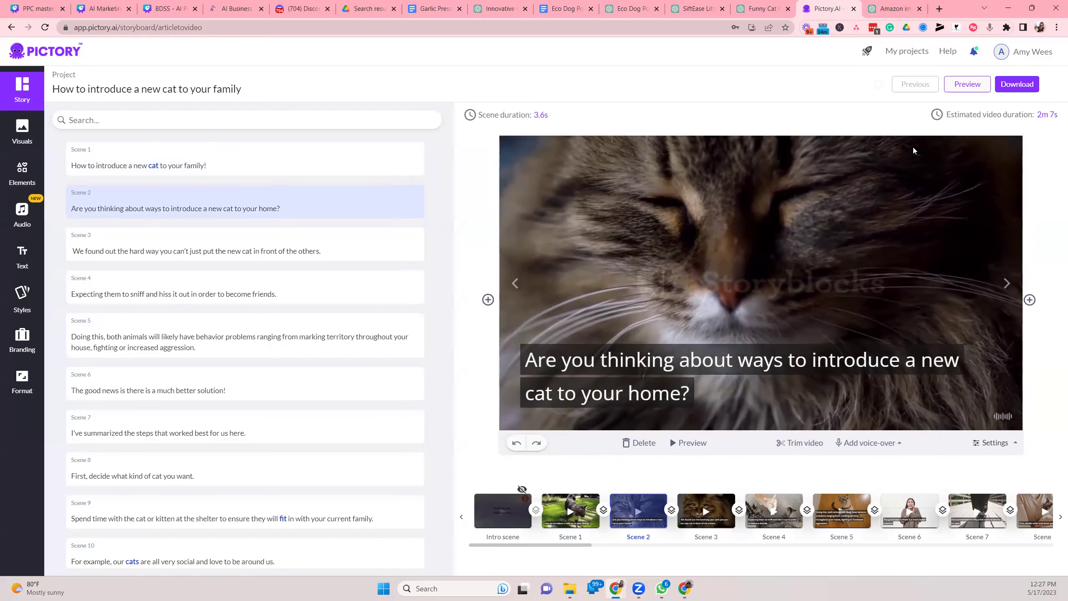
pyautogui.click(696, 514)
pyautogui.click(773, 511)
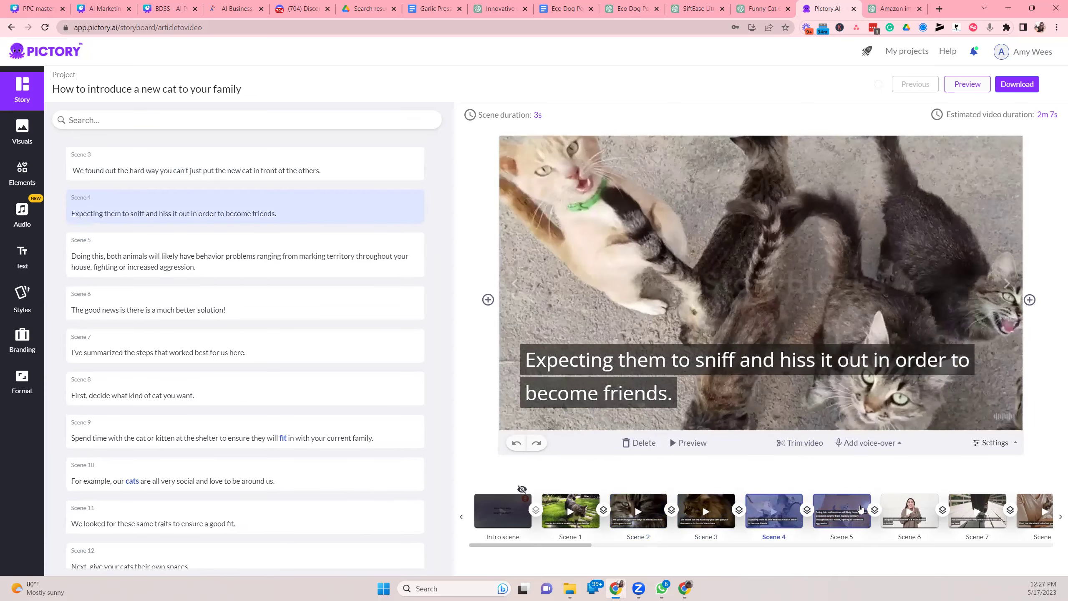
pyautogui.click(860, 509)
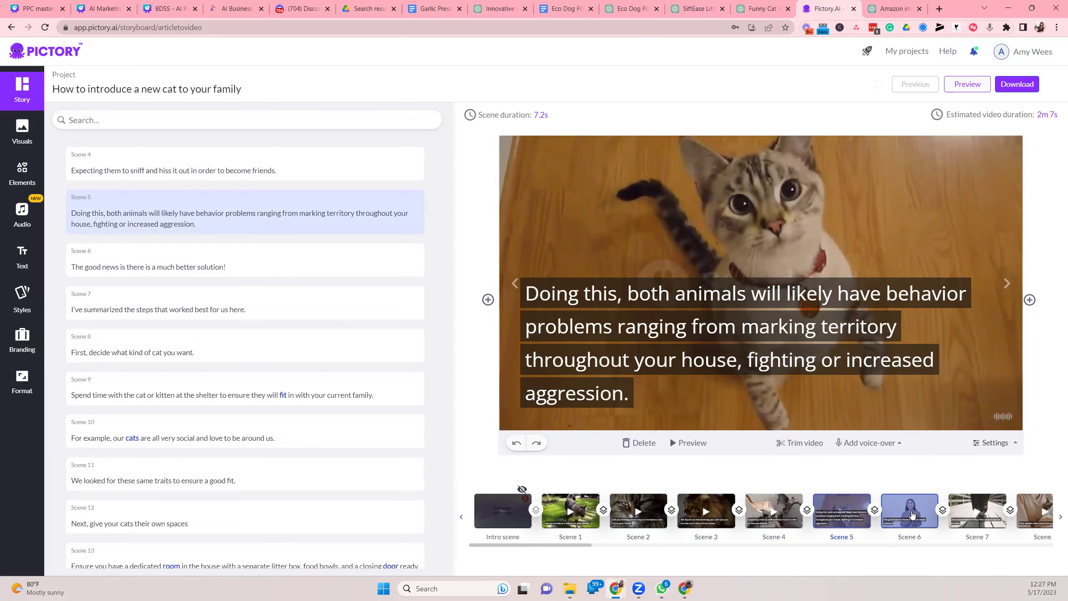
pyautogui.click(911, 514)
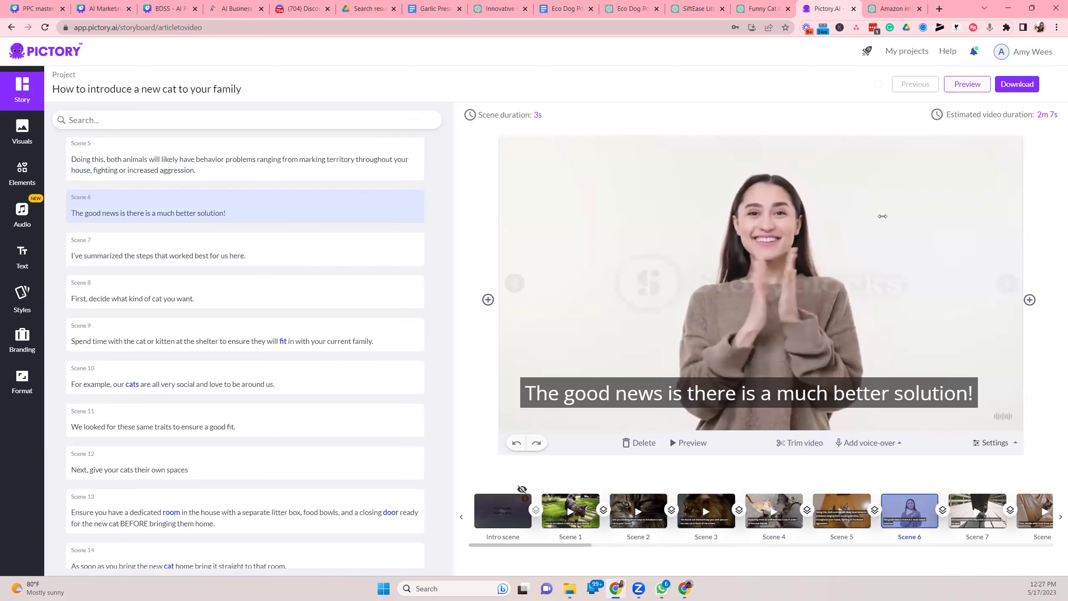
# Search the visuals library for "good news" images and videos for scene 6.
pyautogui.click(23, 127)
pyautogui.click(112, 152)
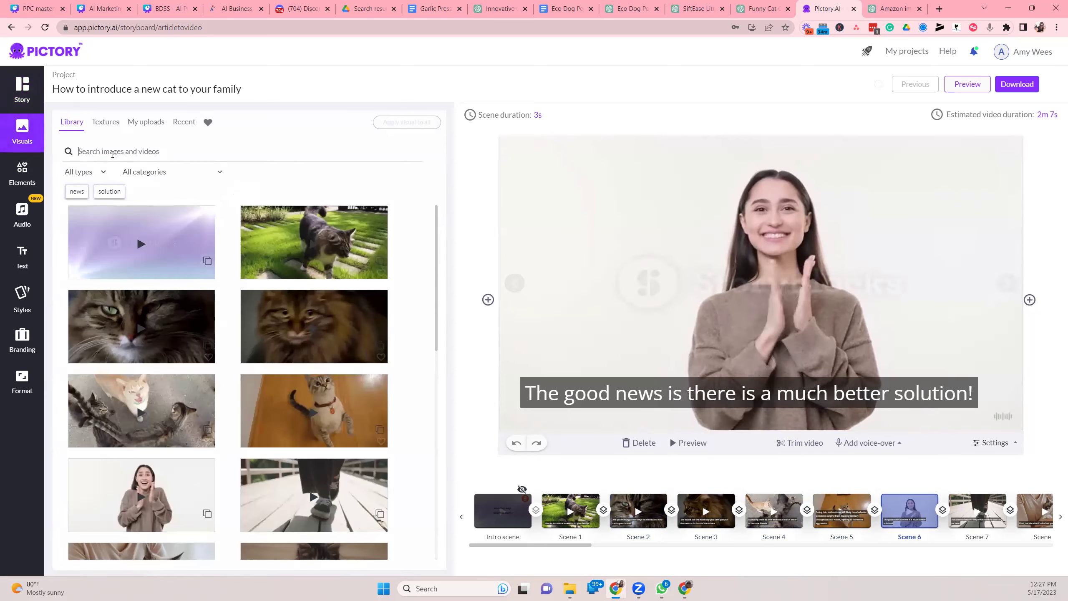
pyautogui.write('good new')
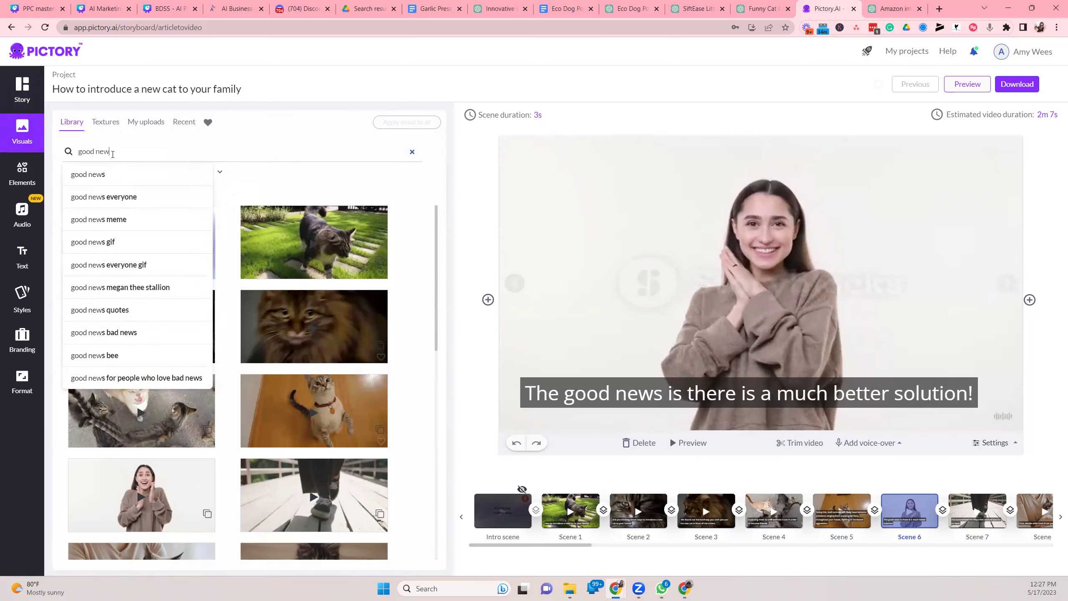
pyautogui.write('s')
pyautogui.press('Return')
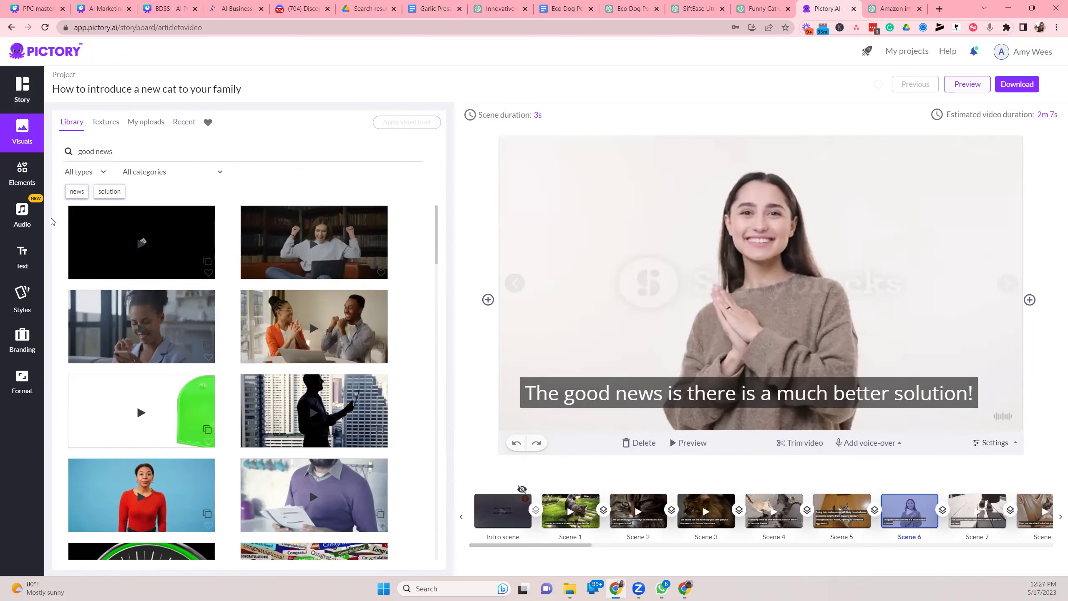
# Show the available audio voice-over voices for the video and check the caption text of scene 6.
pyautogui.click(24, 225)
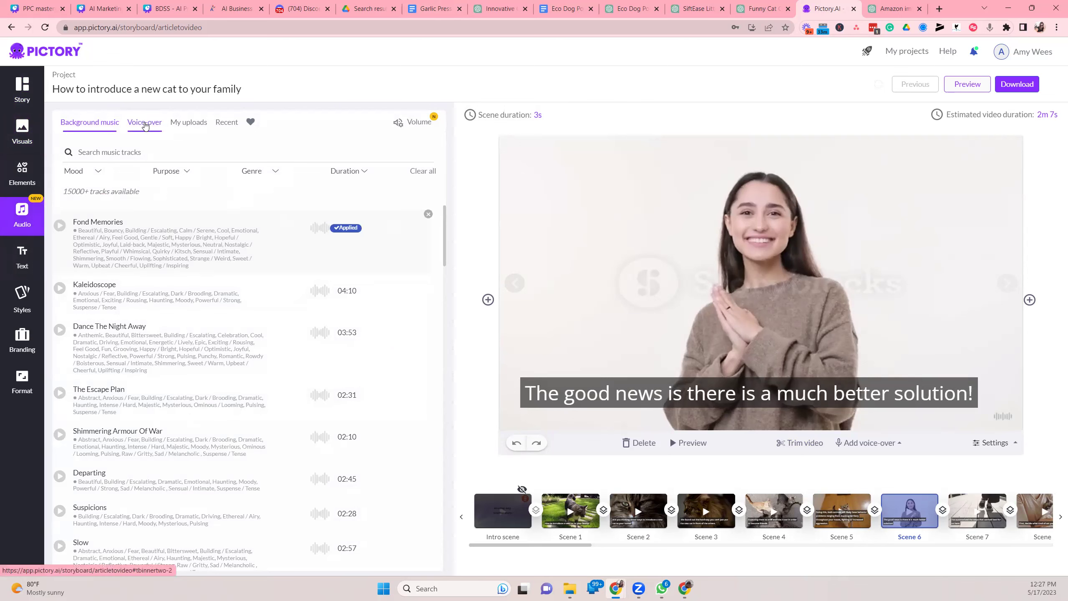
pyautogui.click(144, 126)
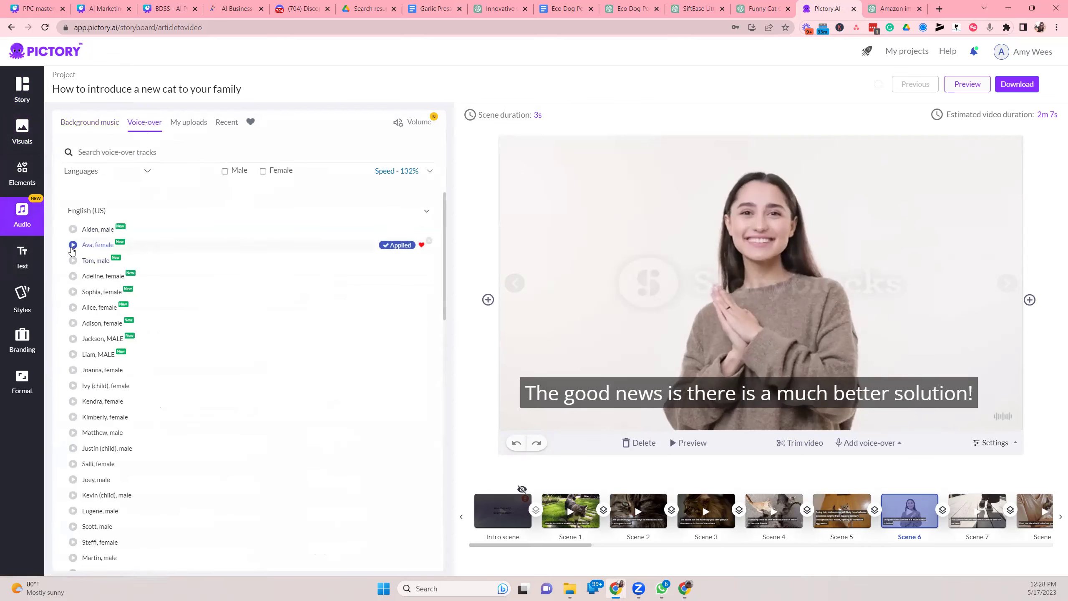
pyautogui.click(692, 381)
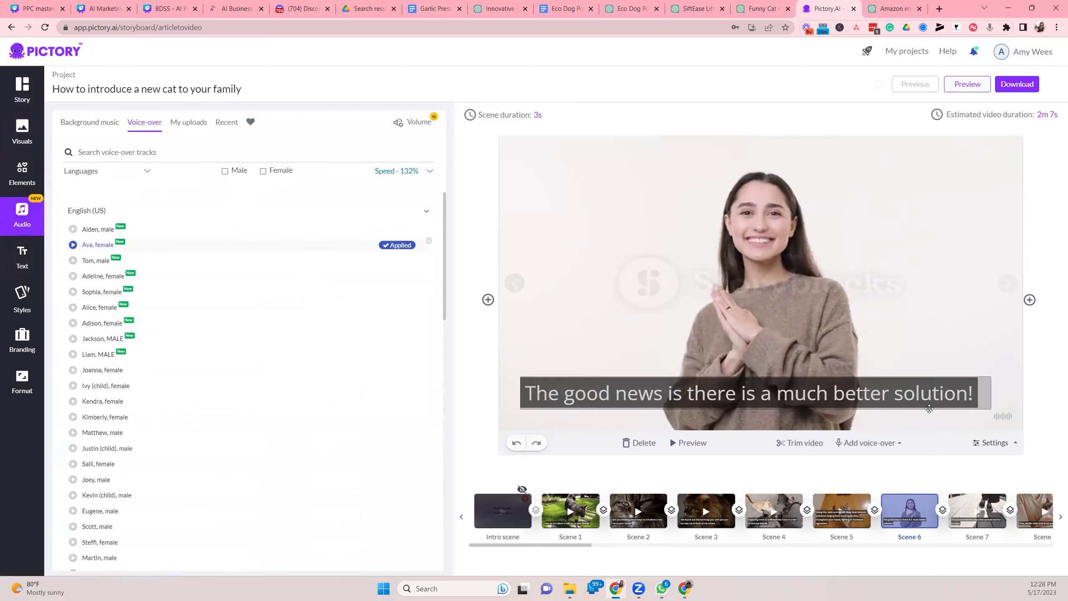
pyautogui.click(770, 54)
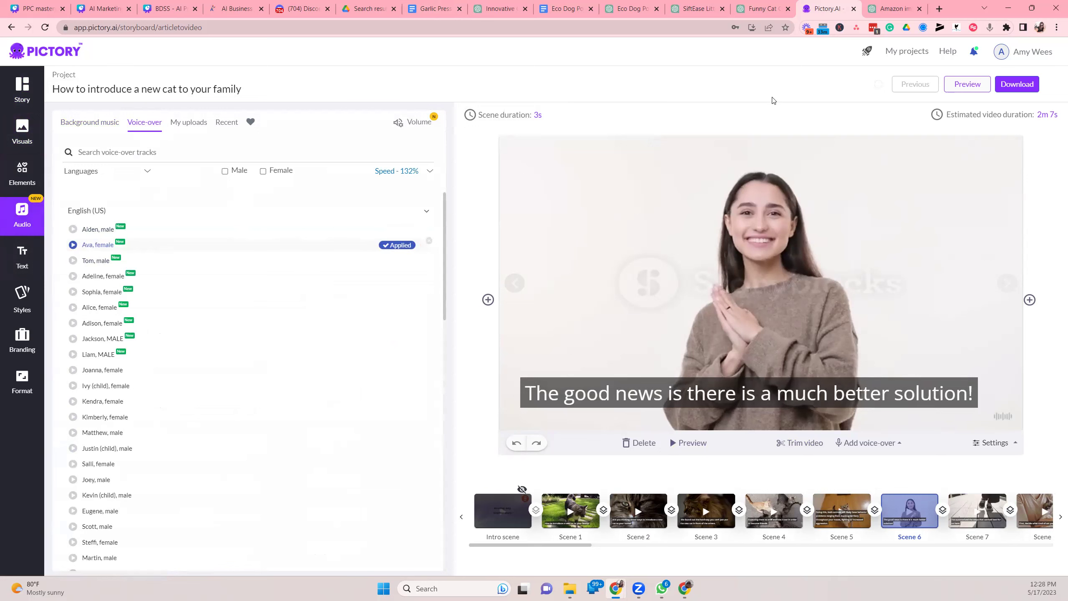